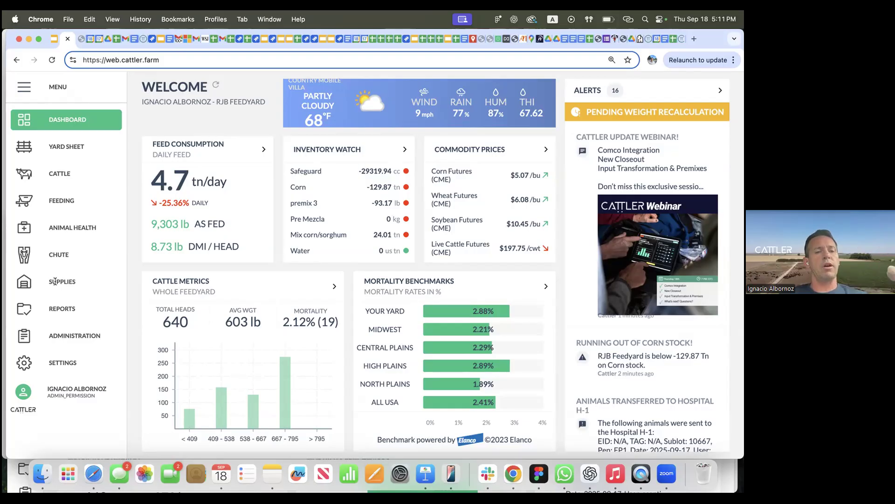
- Start a feedstock transformation in Supplies with Corn Silage, Ground Hay and Oatlage as the origin ingredients
click(55, 282)
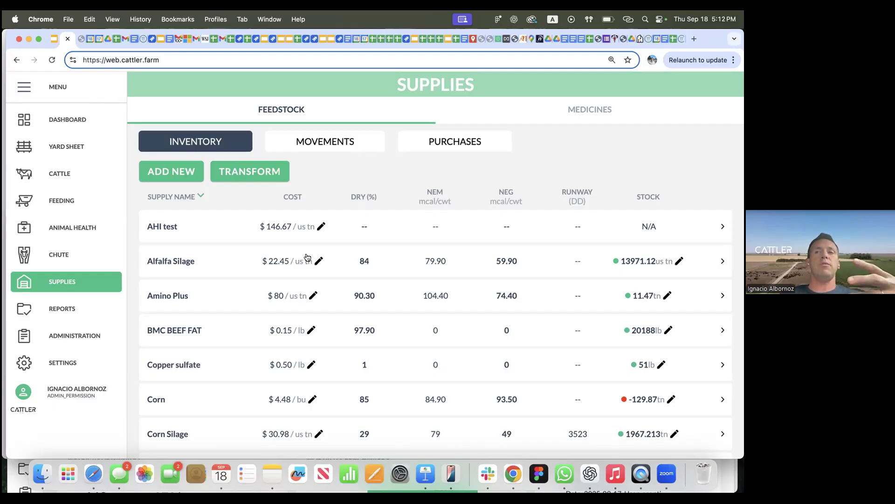
click(254, 173)
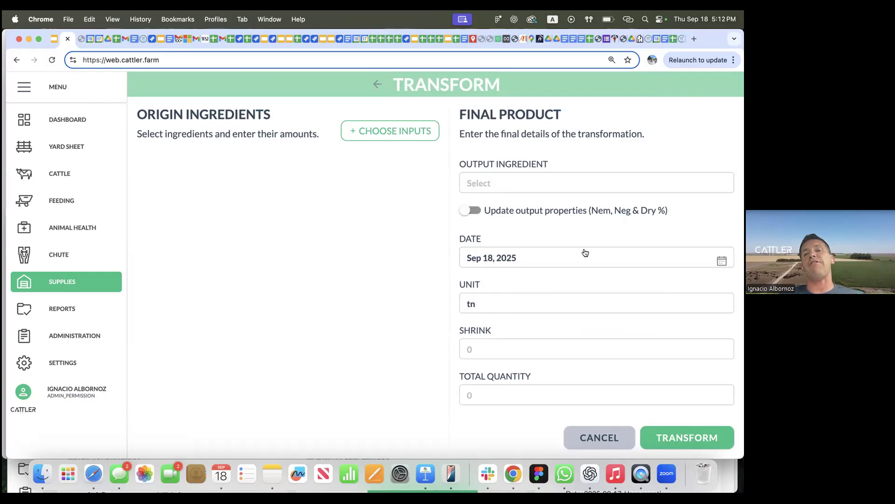
click(362, 134)
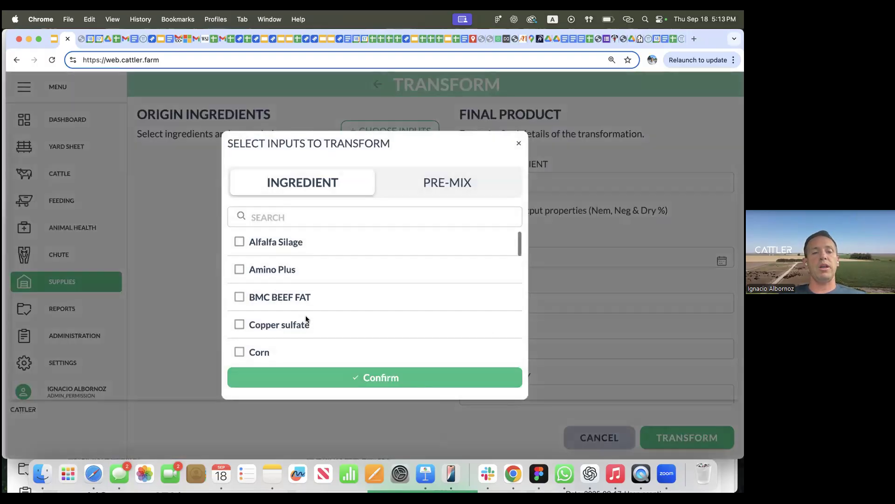
scroll(306, 319, down, 5)
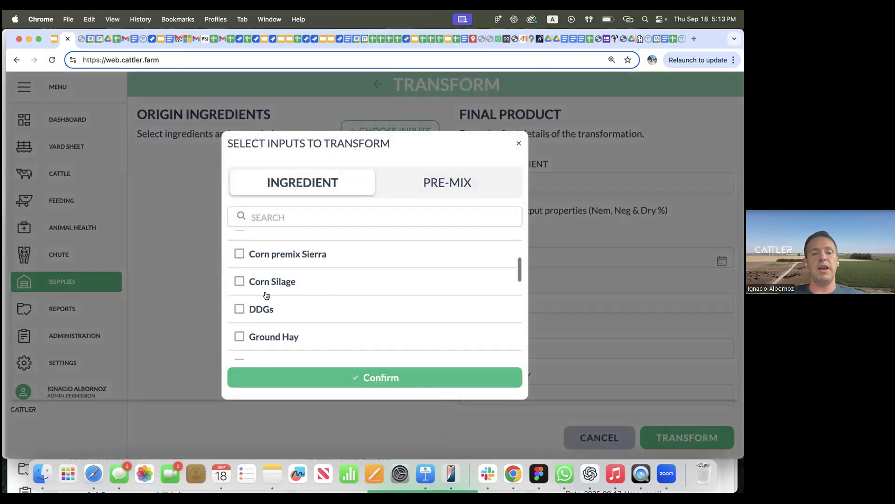
click(242, 291)
scroll(247, 306, down, 1)
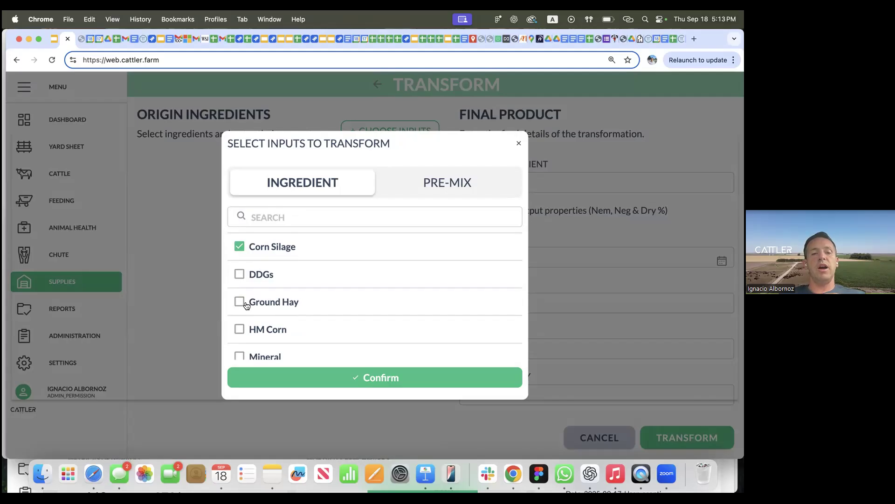
scroll(247, 305, down, 2)
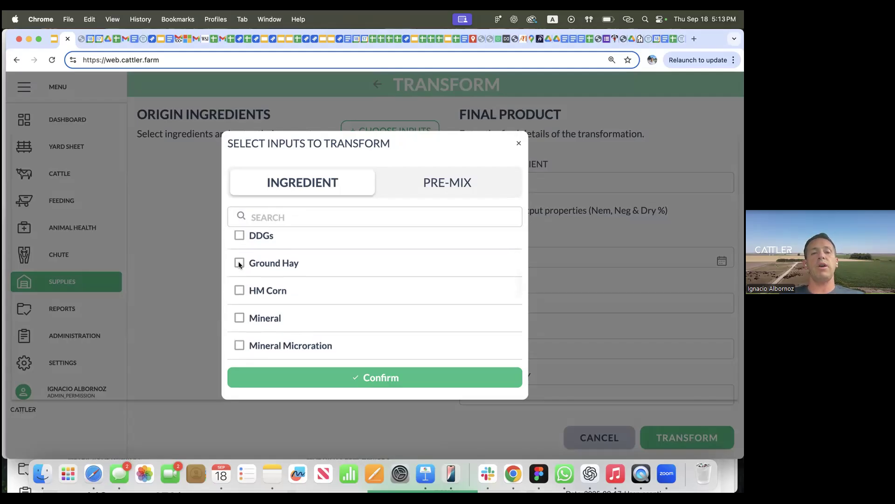
scroll(239, 262, up, 2)
scroll(240, 262, down, 8)
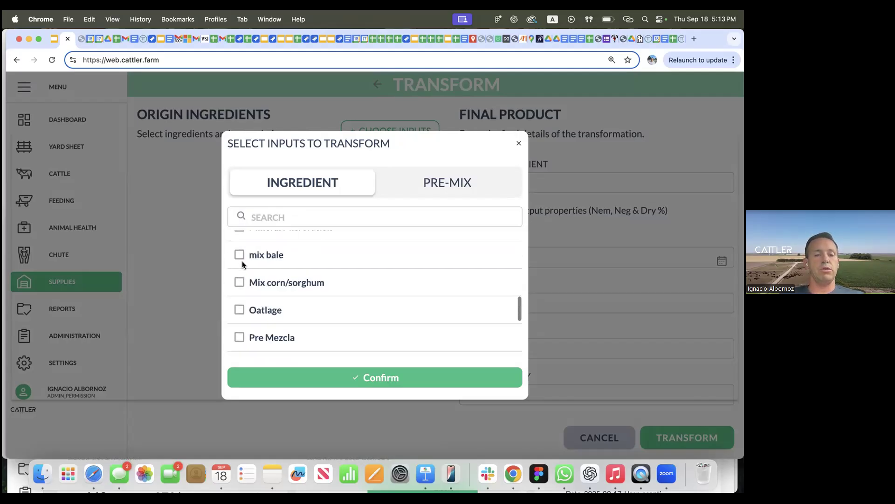
click(239, 266)
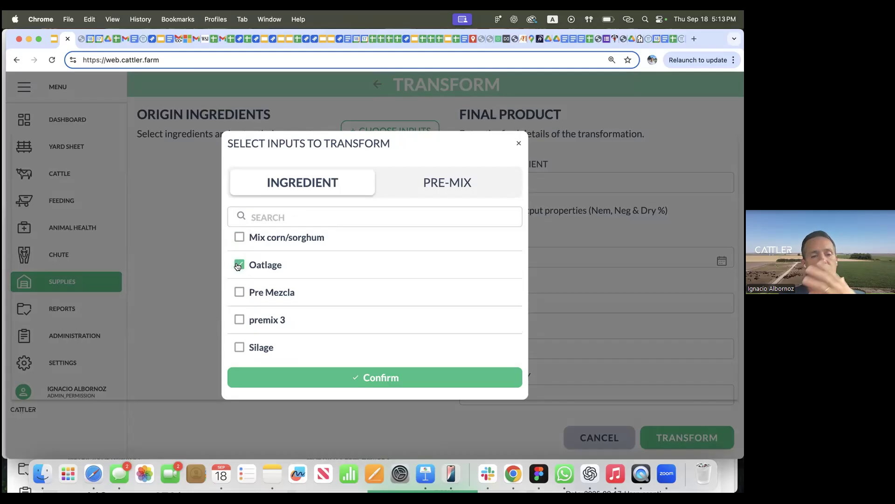
click(347, 382)
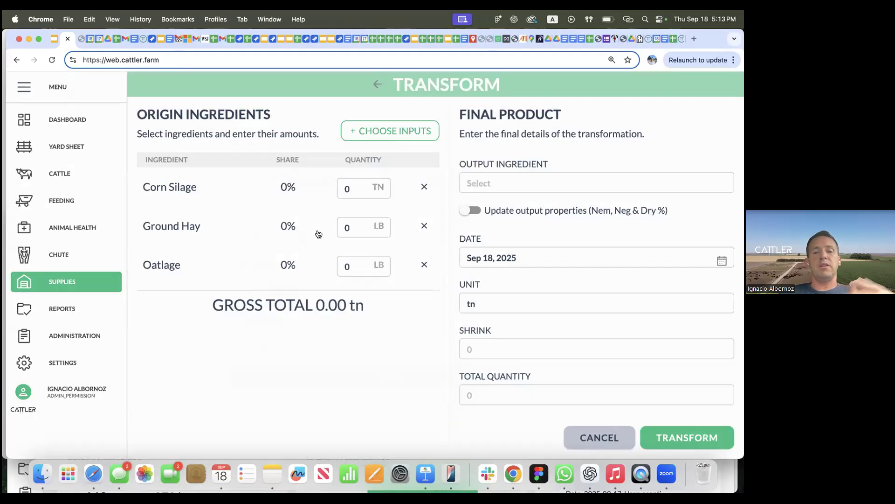
- Set the origin quantities to 23.4 tn of Corn Silage and 45630 lb of Ground Hay
click(355, 191)
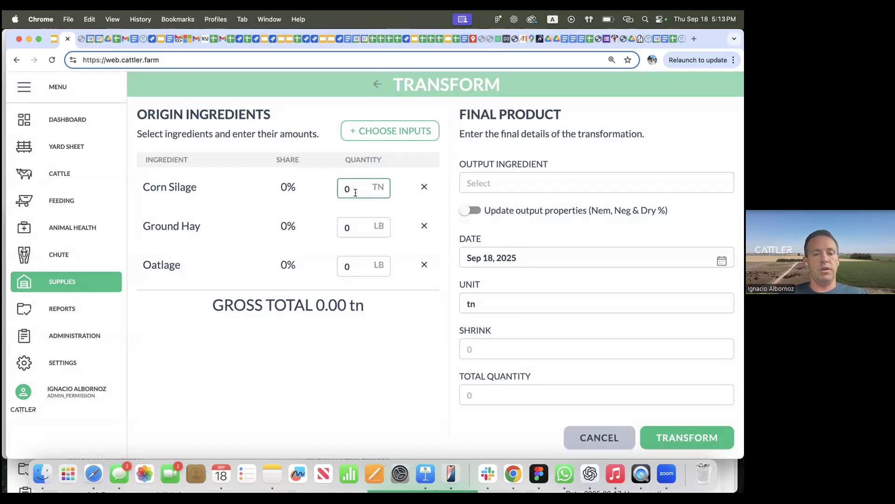
text(2)
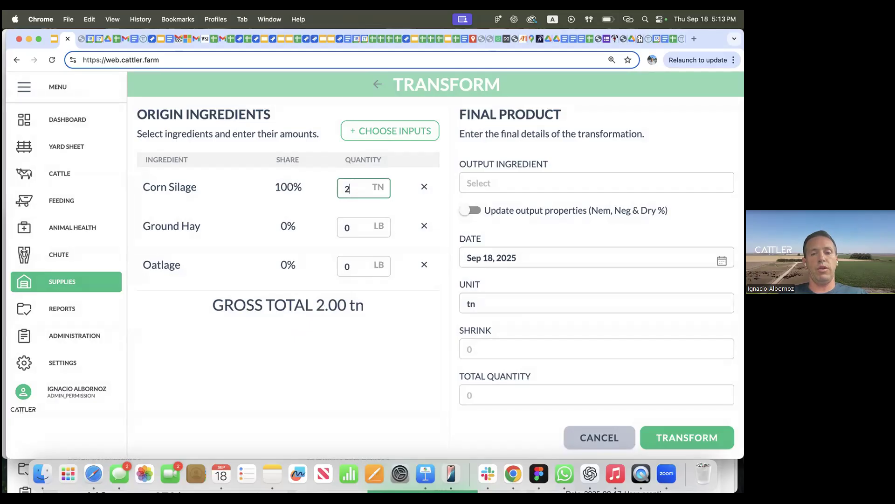
text(3.4)
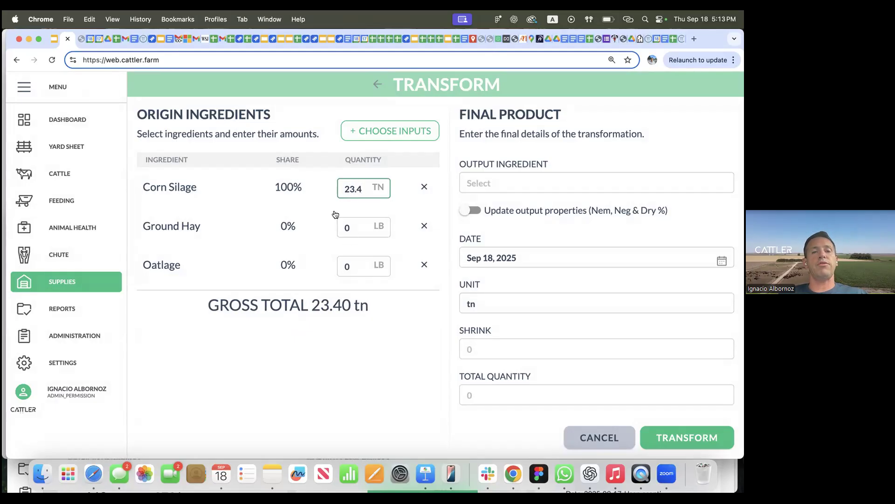
click(352, 225)
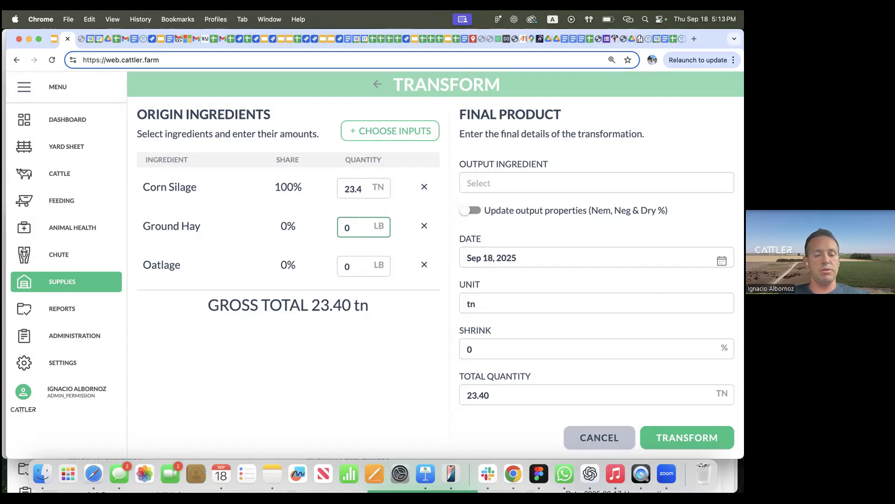
text(4563)
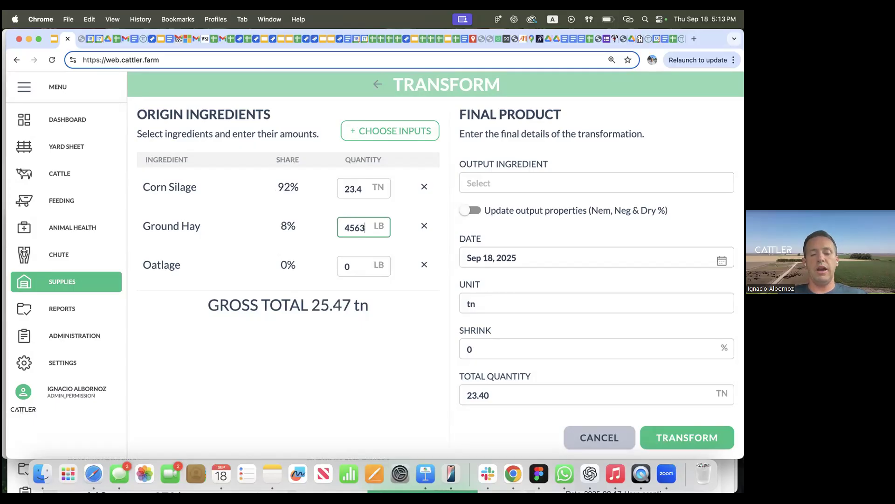
text(0)
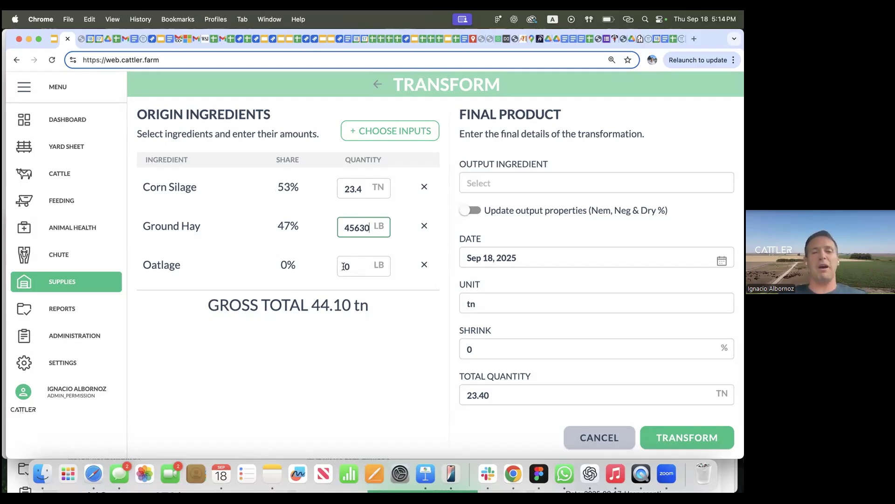
- Set the Oatlage origin quantity to 11000 lb
click(352, 269)
key(BackSpace)
text(1000)
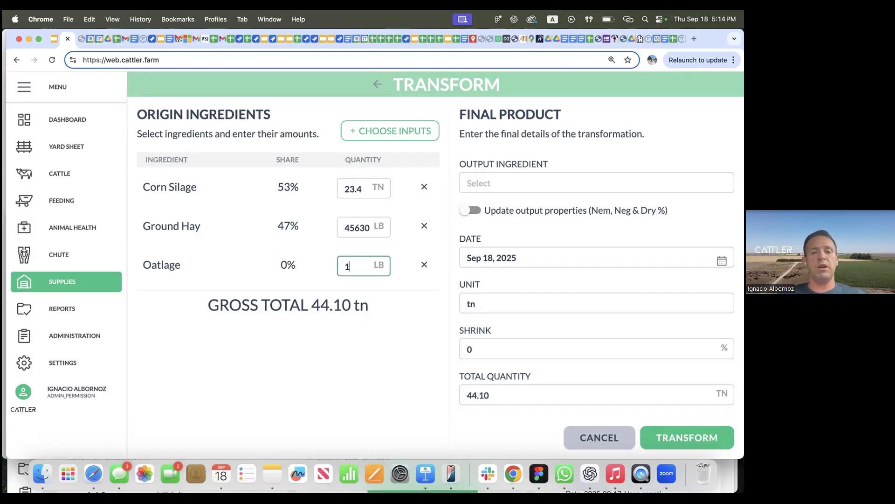
key(BackSpace)
key(BackSpace)
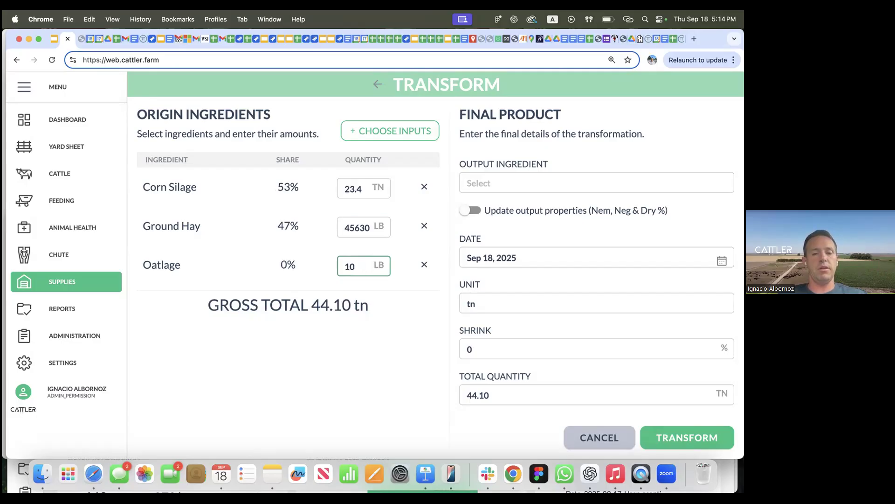
key(BackSpace)
text(100)
key(BackSpace)
text(00)
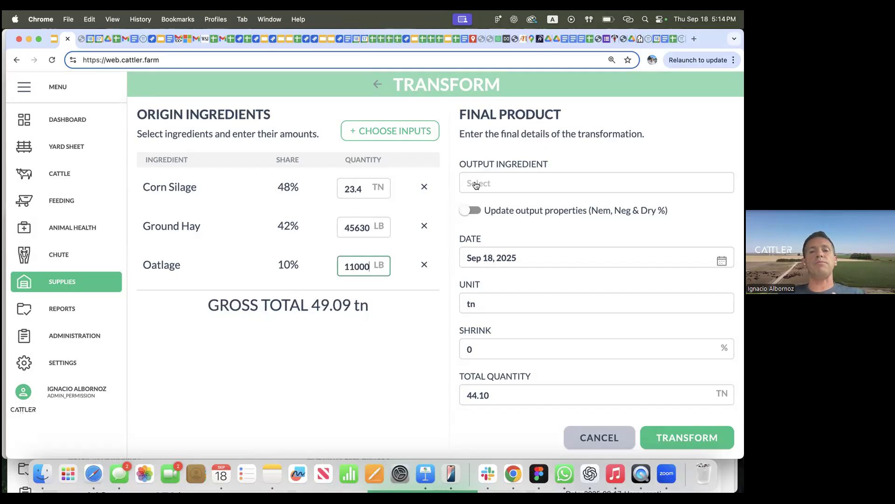
- Choose premix 3 as the output ingredient of the transformation and set its unit to tn
click(476, 185)
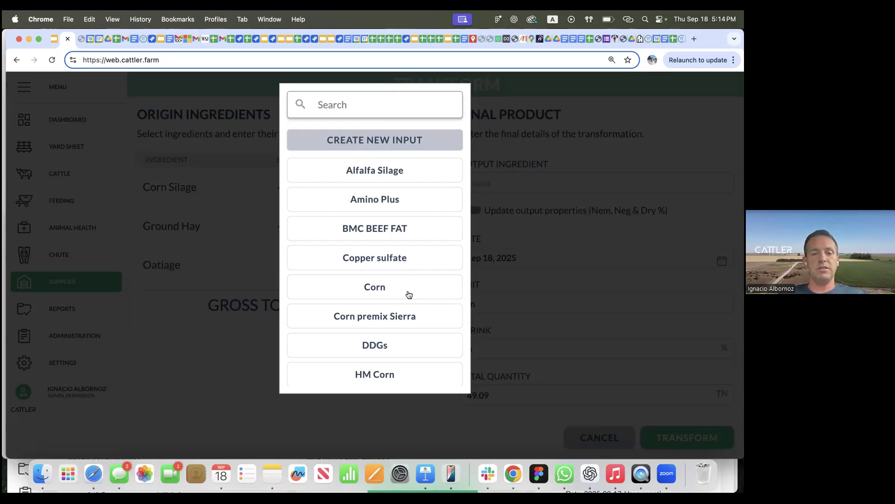
scroll(409, 294, down, 1)
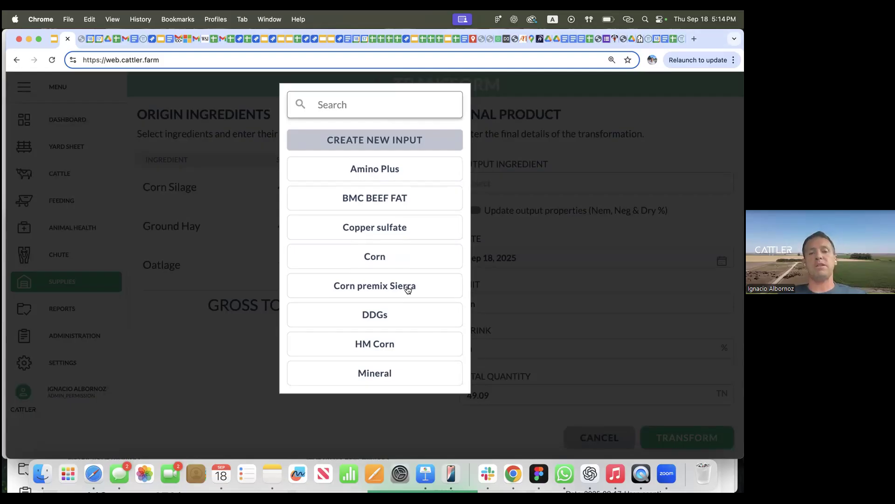
scroll(408, 289, down, 7)
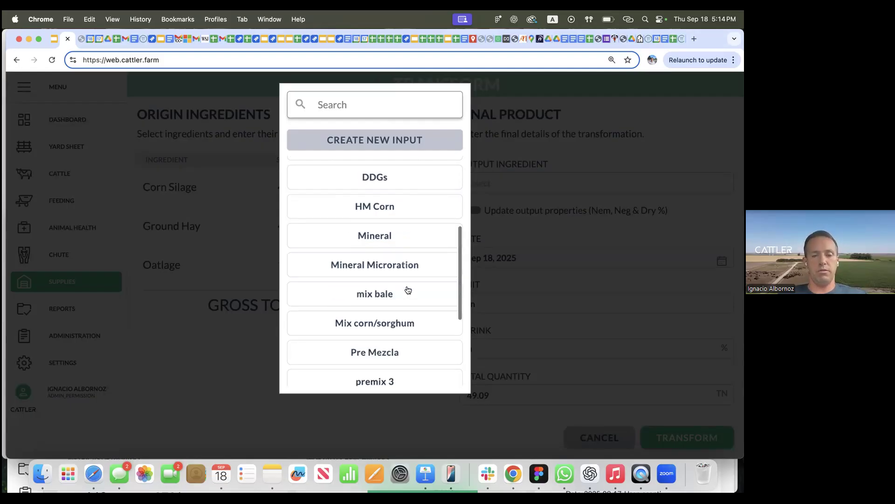
scroll(408, 290, down, 1)
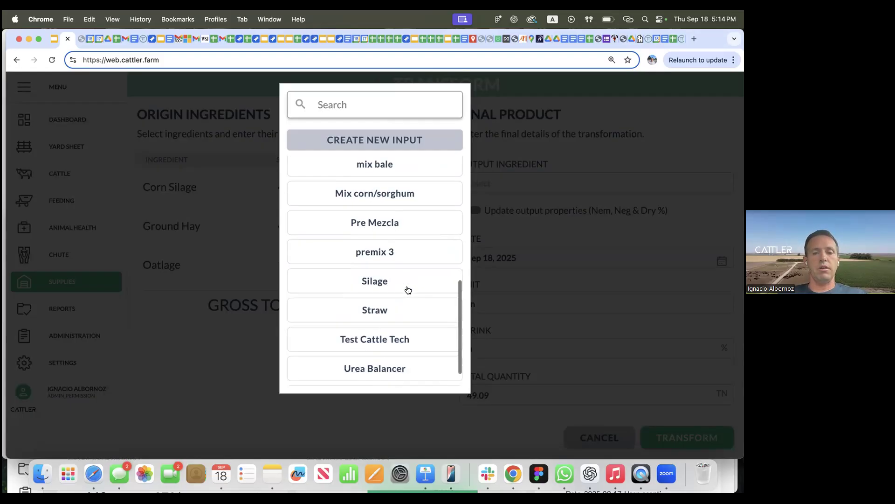
click(395, 252)
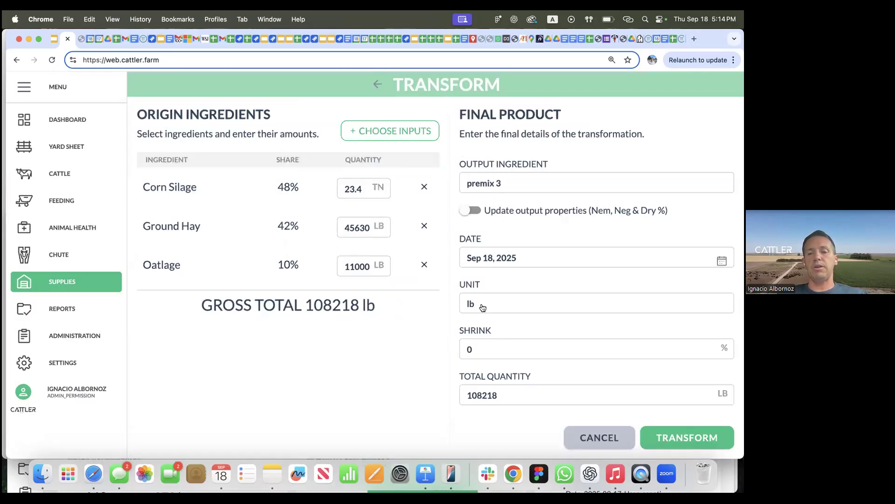
click(483, 308)
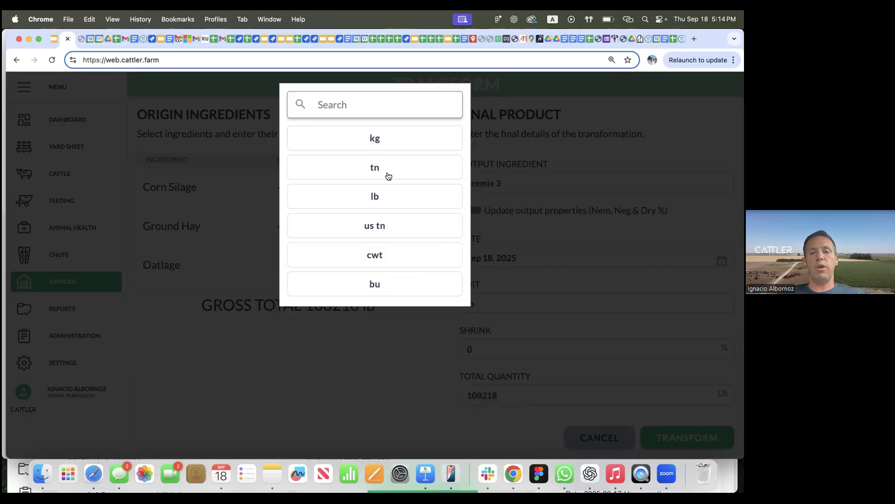
click(388, 175)
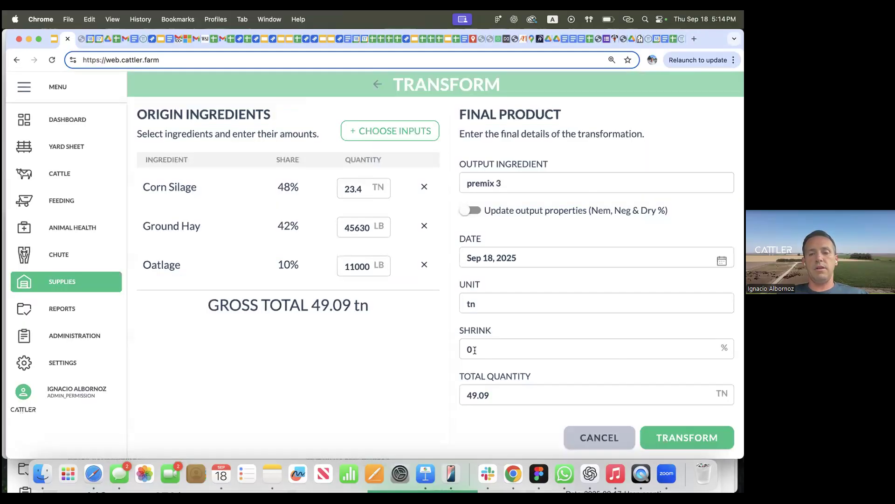
- Set the final product's shrink to 2.5% and submit the transformation
click(475, 350)
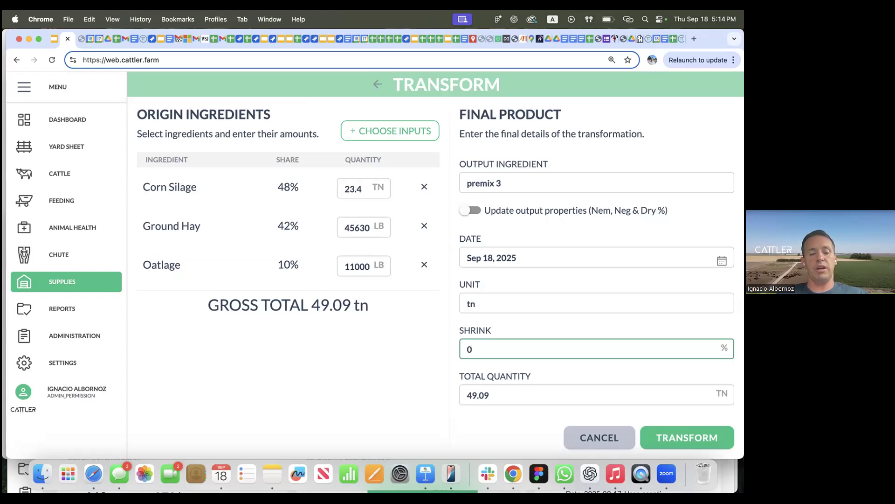
key(BackSpace)
text(2.5)
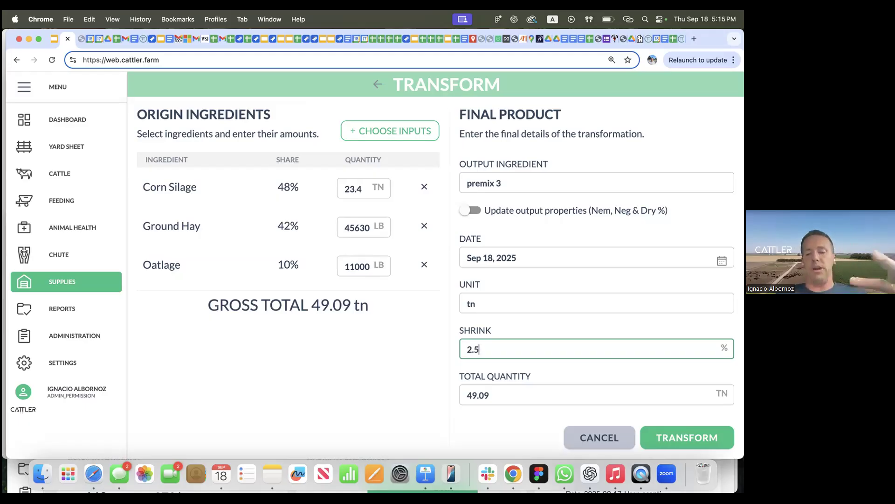
click(674, 434)
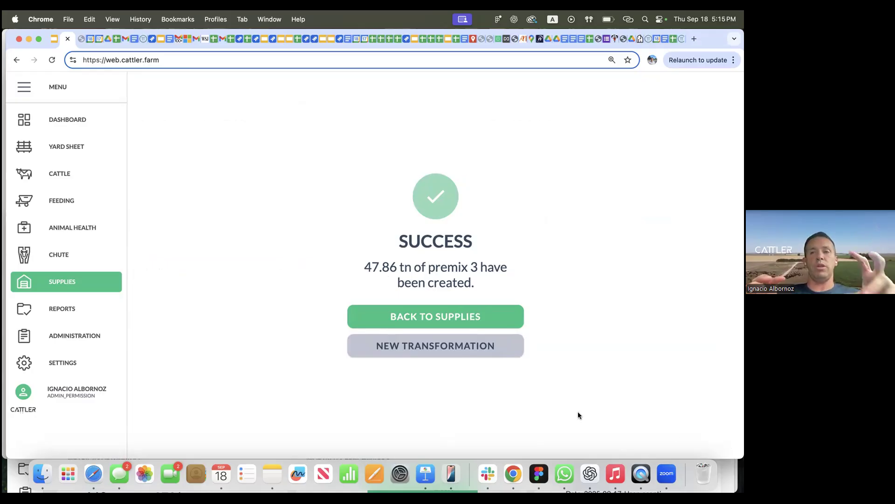
- Return to the supplies and check premix 3 in the feedstock inventory and in the stock movements
click(428, 319)
scroll(562, 411, down, 5)
scroll(559, 411, down, 6)
scroll(559, 411, down, 3)
scroll(559, 411, down, 2)
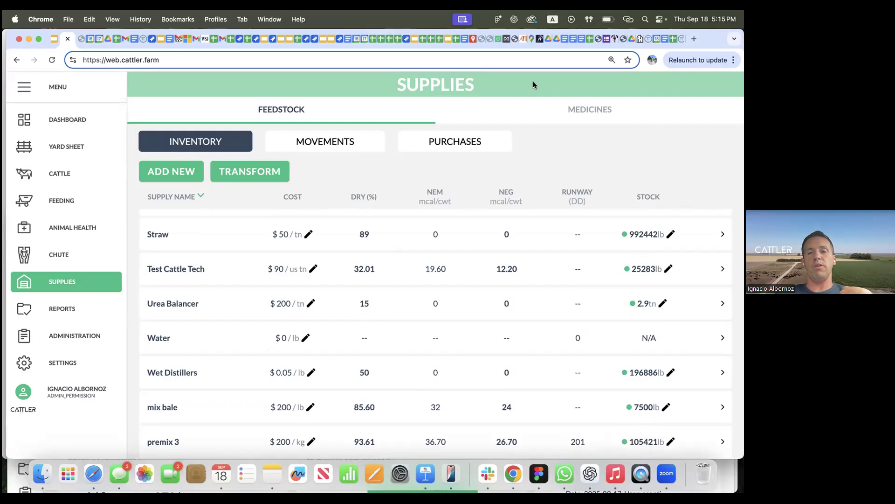
click(339, 131)
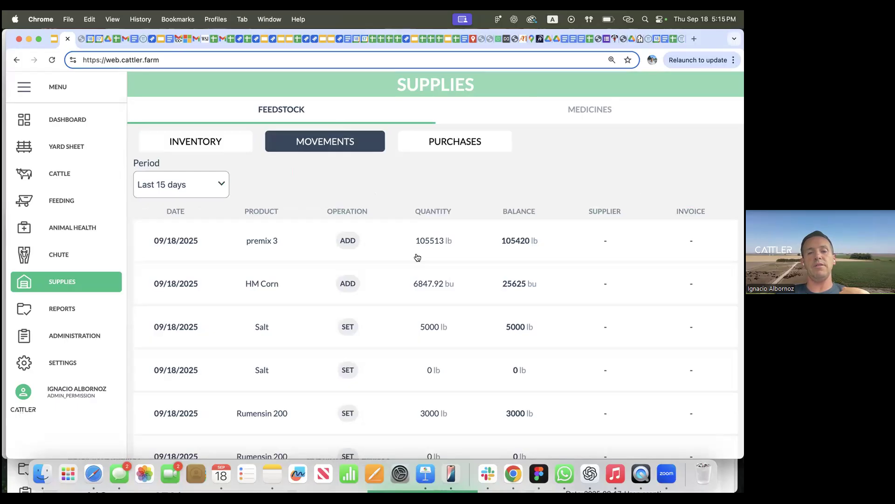
- Start another feedstock transformation from the inventory and load the saved pre-mix premix 2 as its origin ingredients
click(202, 146)
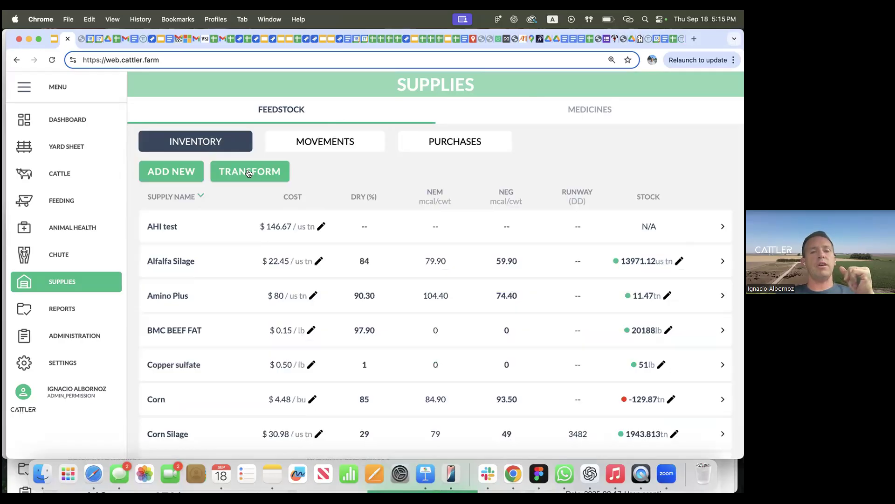
click(248, 171)
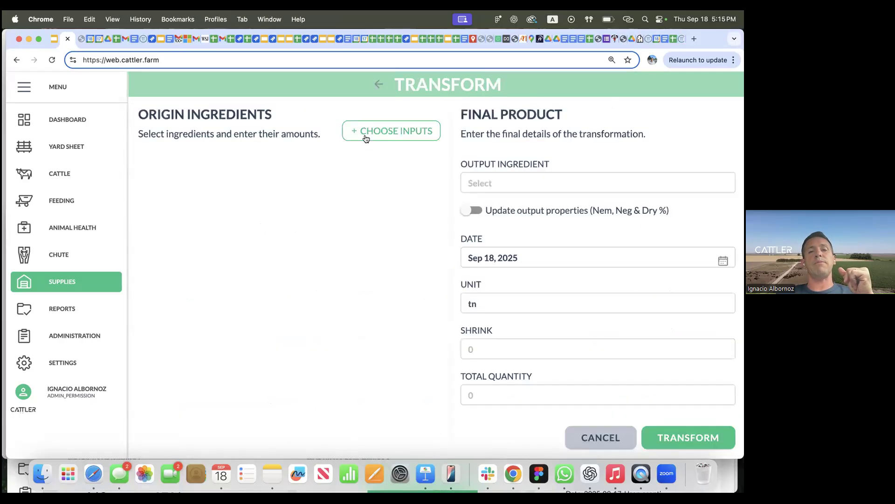
click(366, 136)
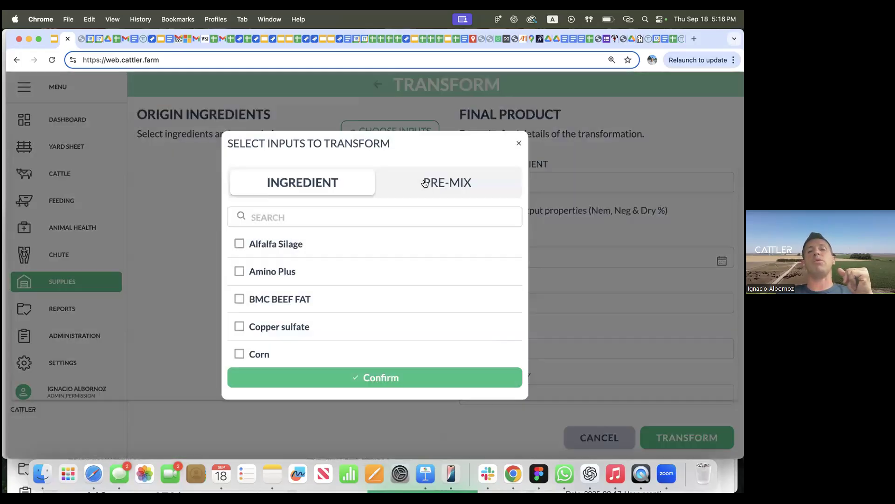
click(425, 183)
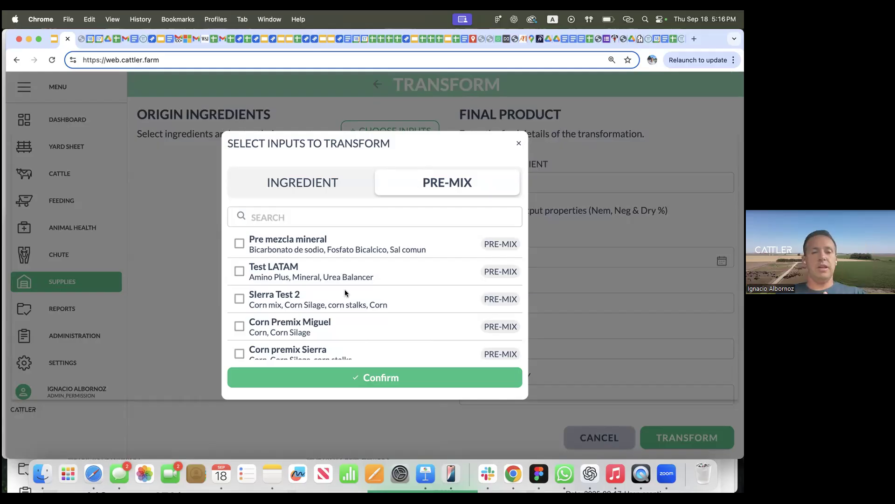
scroll(345, 292, down, 5)
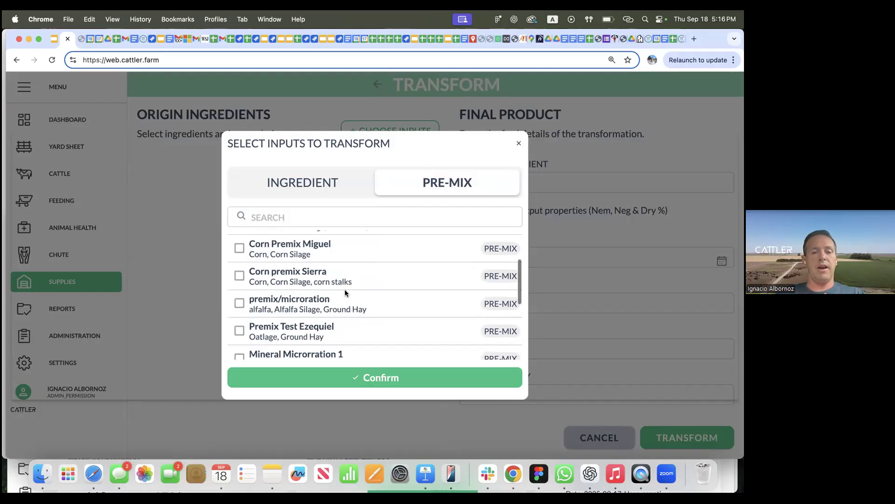
scroll(345, 289, down, 3)
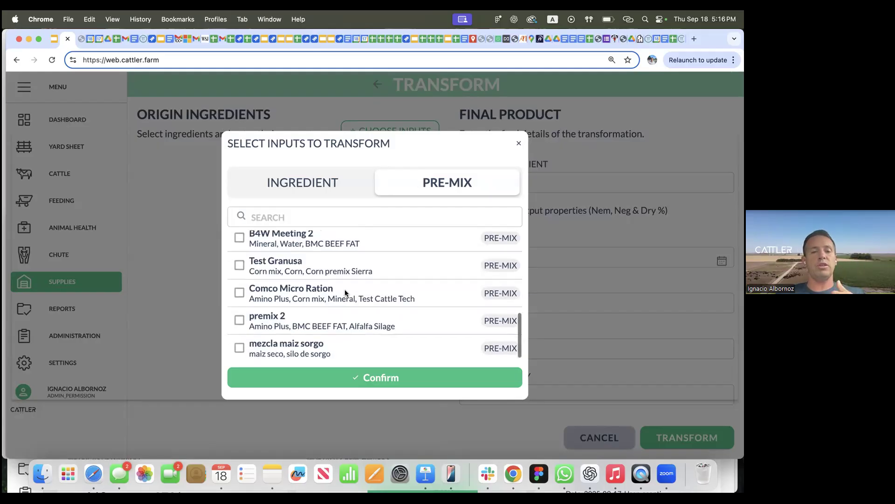
scroll(299, 318, down, 1)
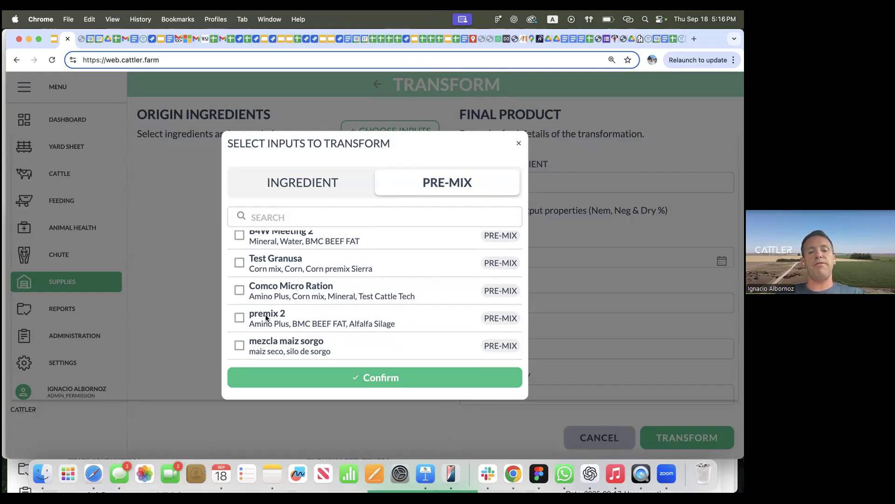
click(239, 319)
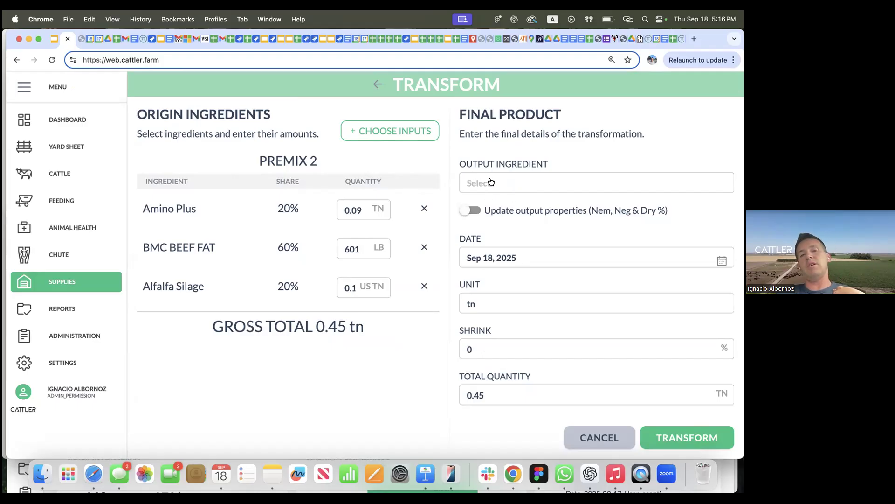
- Choose premix 3 as the output ingredient of the transformation
click(519, 185)
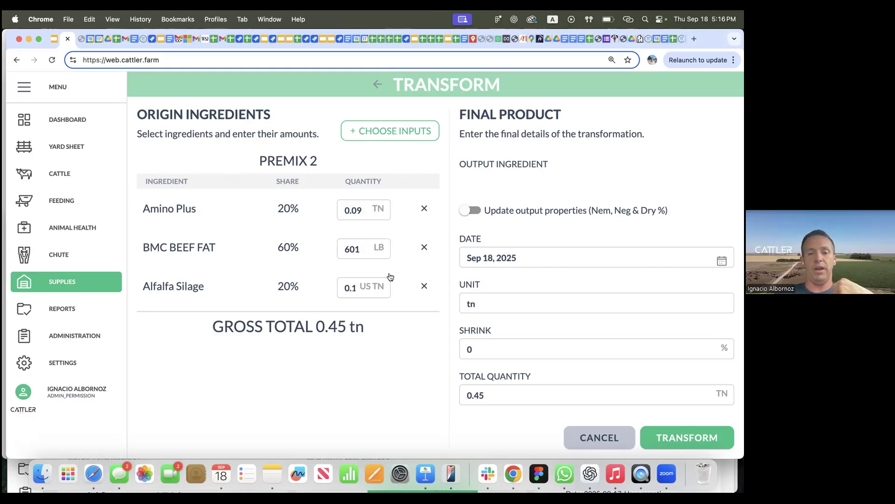
scroll(391, 261, down, 5)
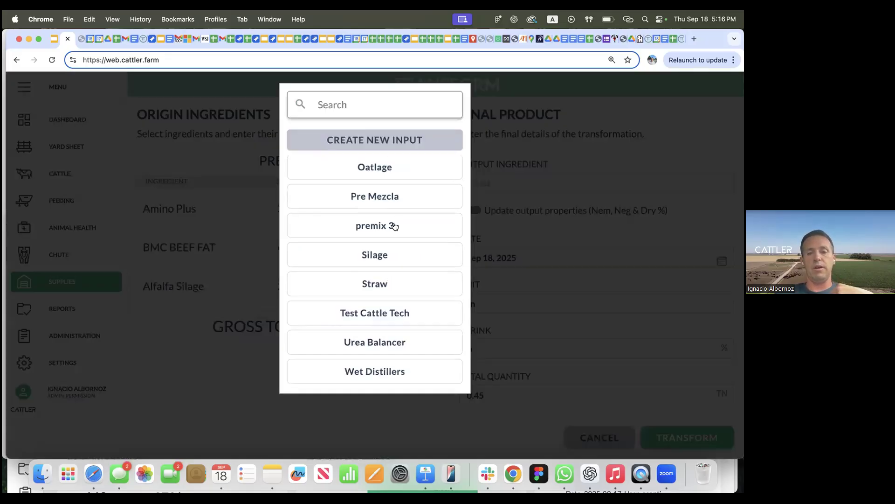
click(394, 226)
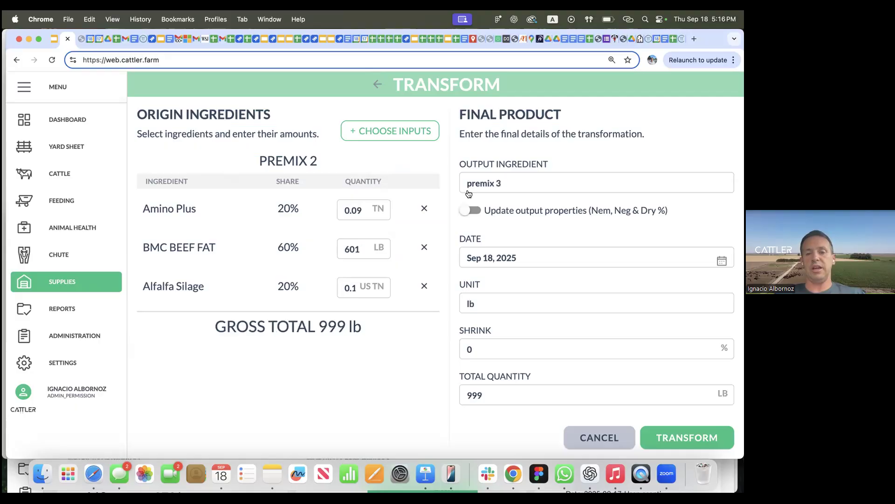
- Change the final product's output ingredient to Silage
click(476, 186)
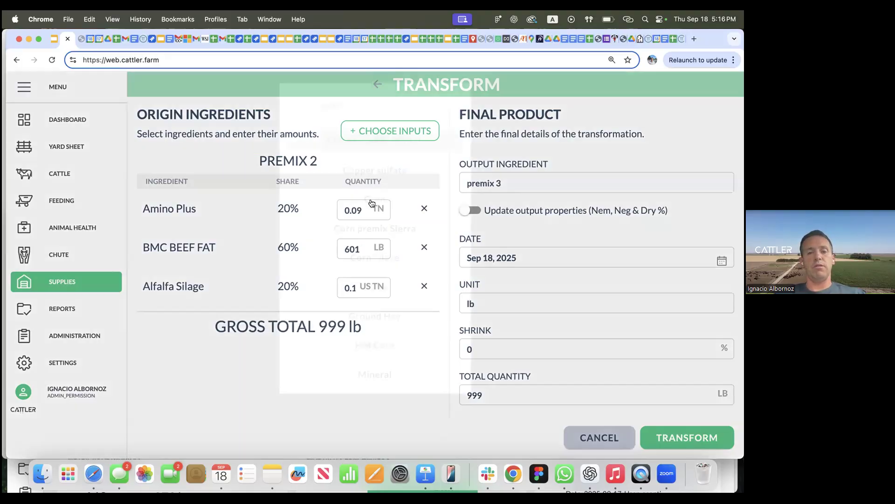
scroll(357, 295, down, 5)
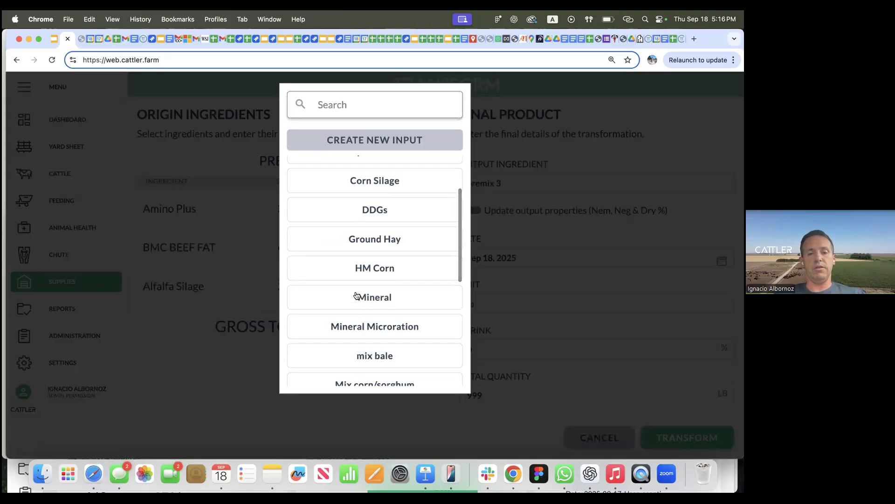
scroll(363, 229, down, 1)
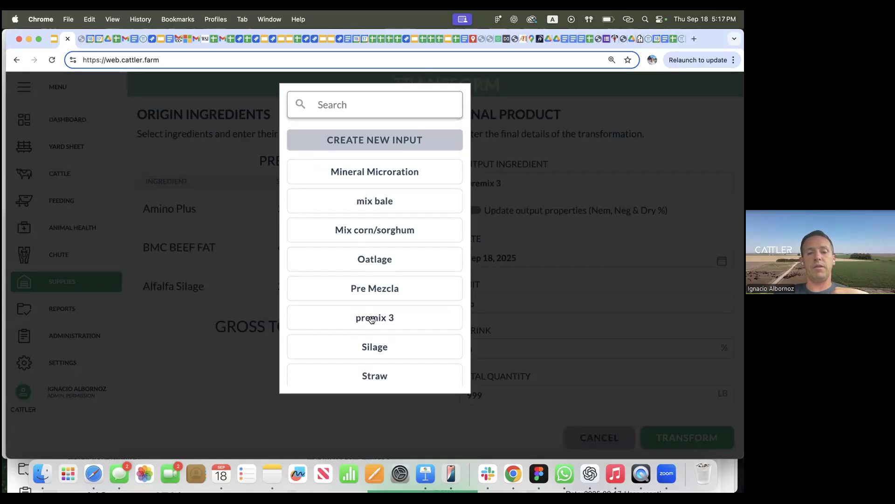
scroll(372, 319, down, 4)
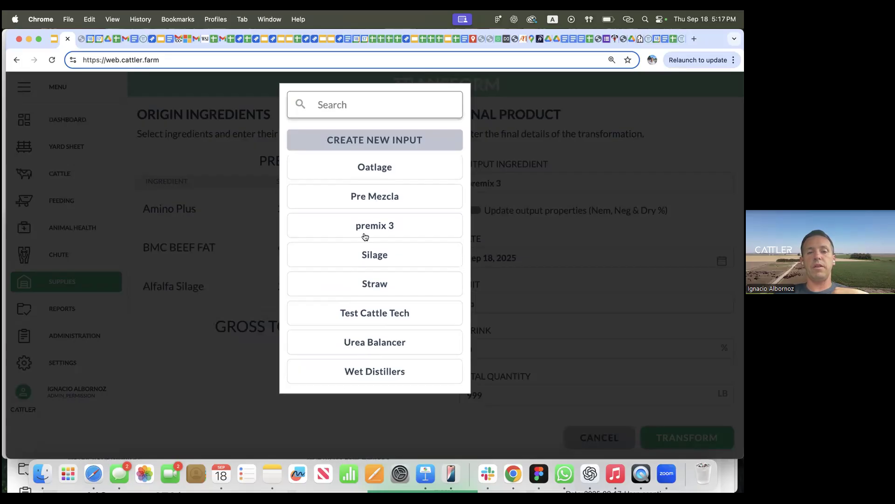
click(369, 252)
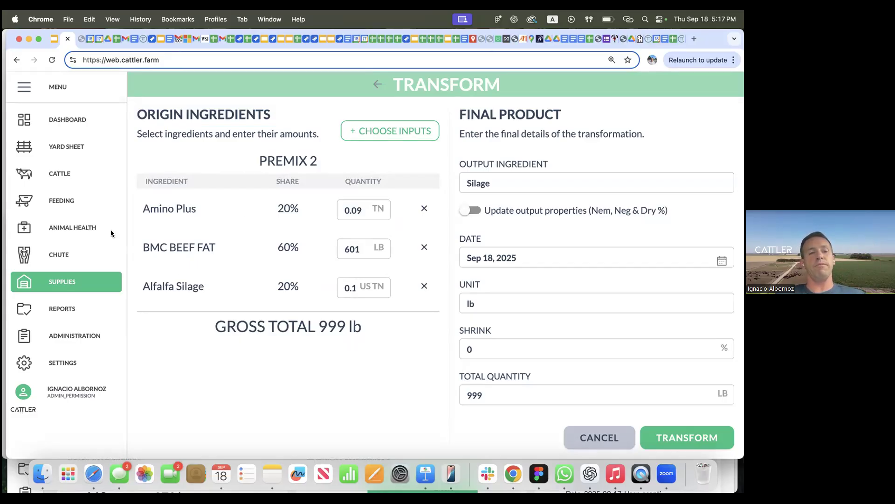
- Open premix/microration for editing from the pre-mixes and micro rations in the feeding section's ration management
click(60, 200)
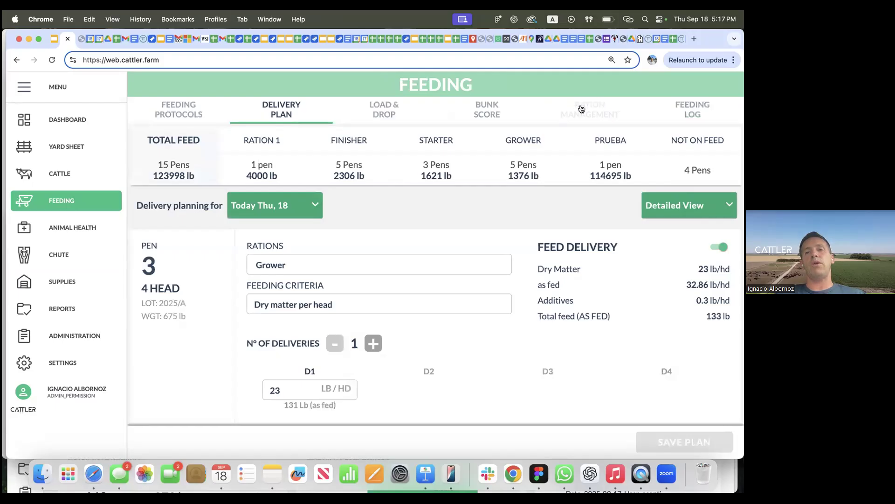
click(582, 108)
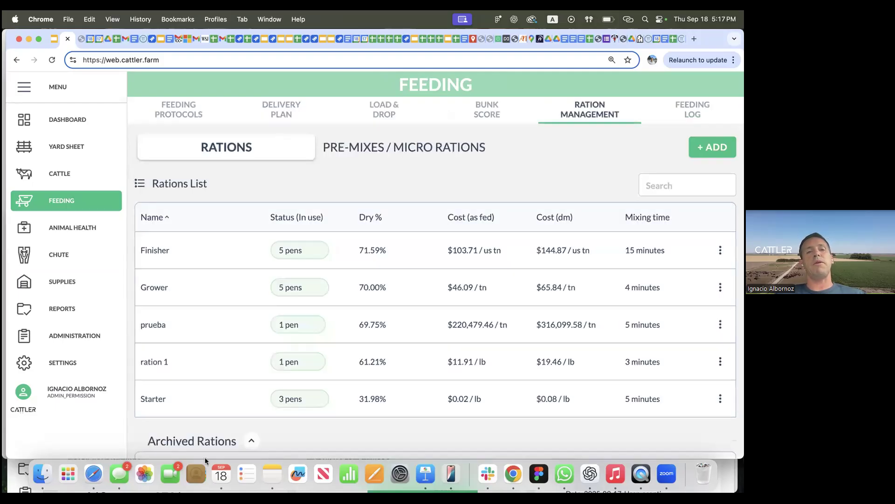
click(405, 149)
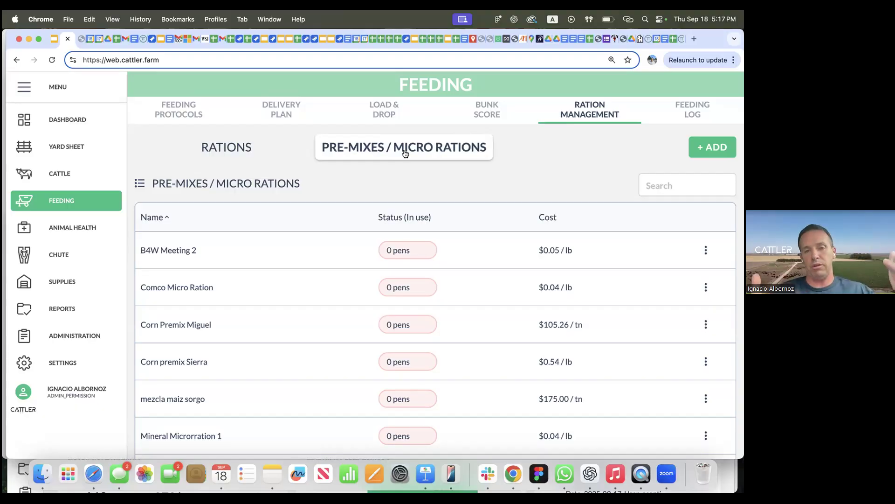
scroll(348, 352, down, 8)
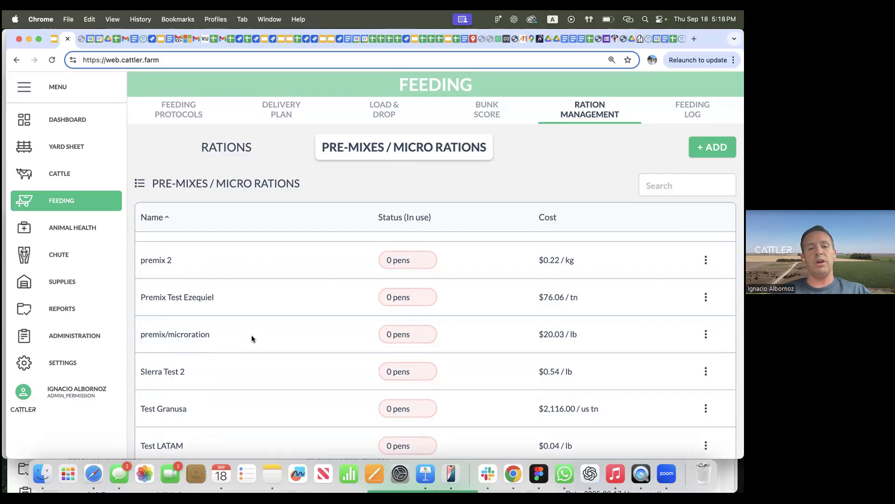
click(252, 338)
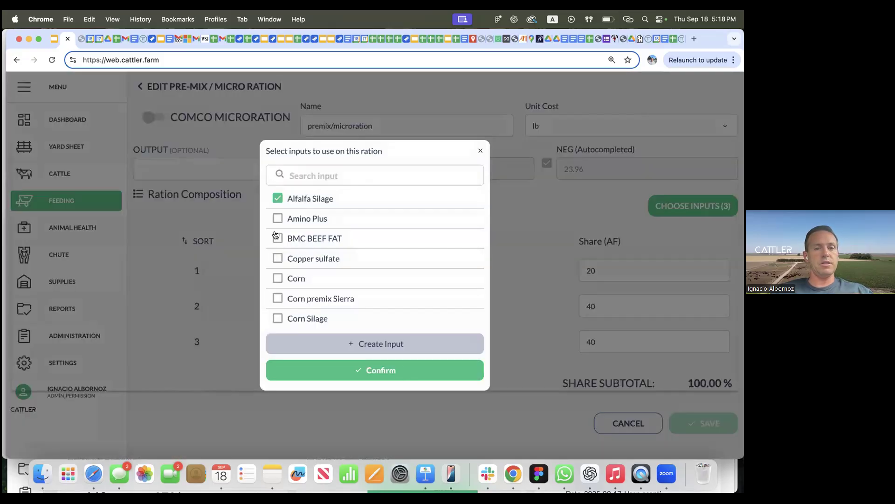
- Add Amino Plus to the inputs of the premix/microration composition
click(276, 225)
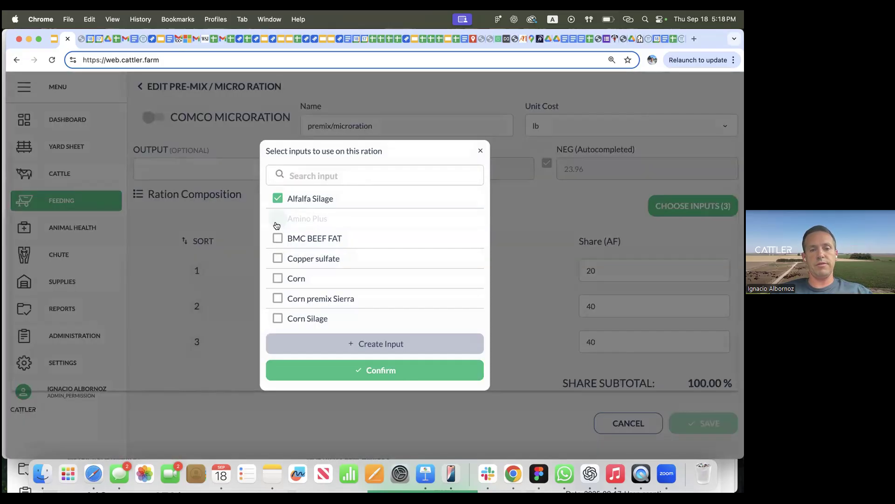
click(345, 371)
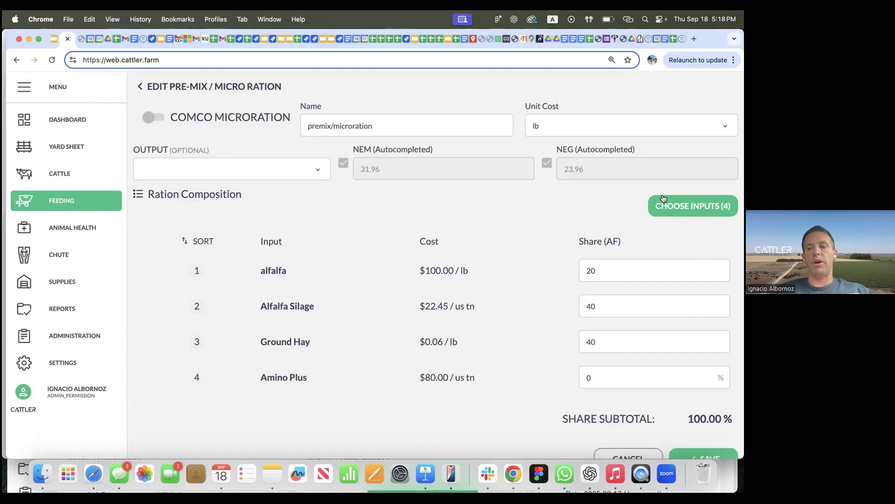
click(375, 345)
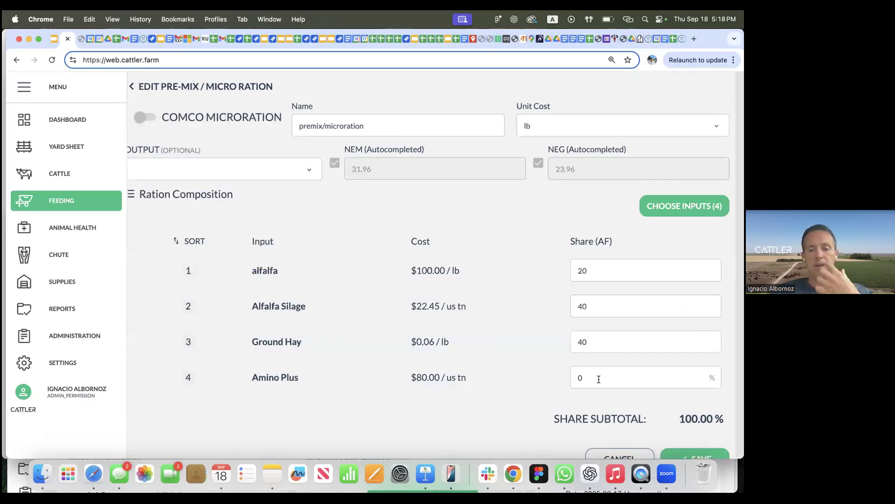
- Set the share of Amino Plus to 2% and of Alfalfa Silage to 38%, and save the edited pre-mix
click(597, 378)
key(BackSpace)
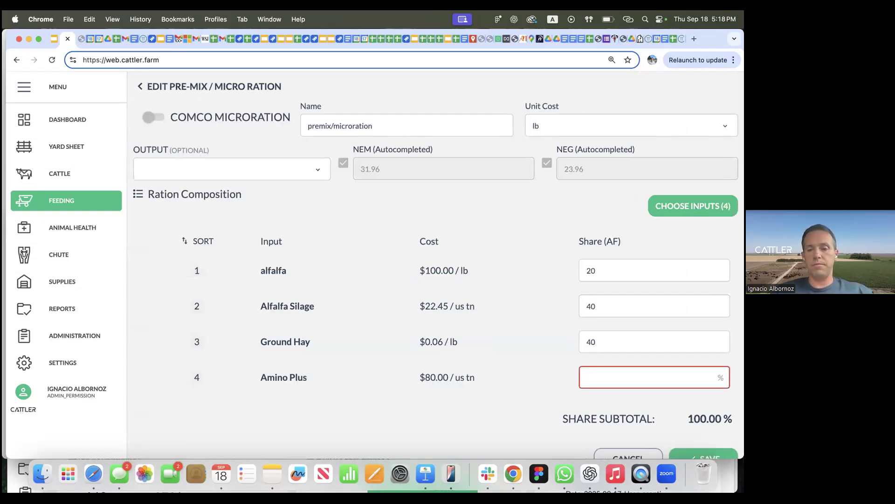
text(2)
click(595, 306)
key(BackSpace)
key(BackSpace)
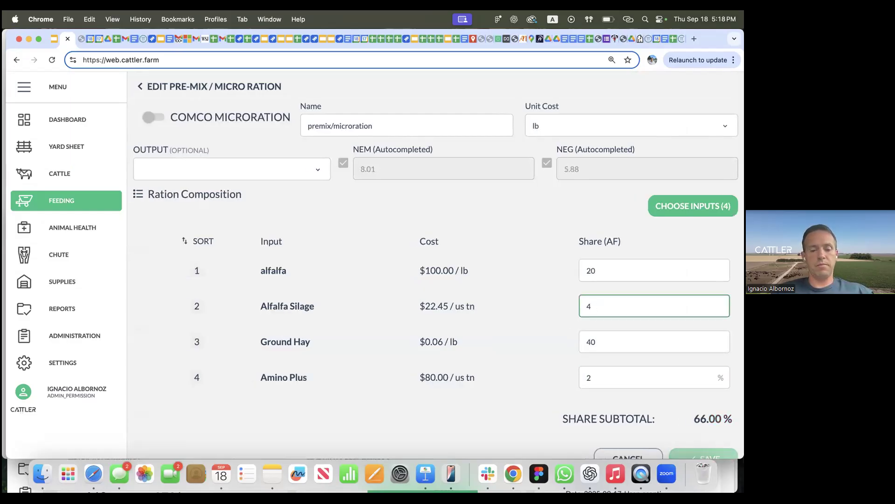
text(38)
click(520, 323)
scroll(520, 323, down, 1)
click(708, 443)
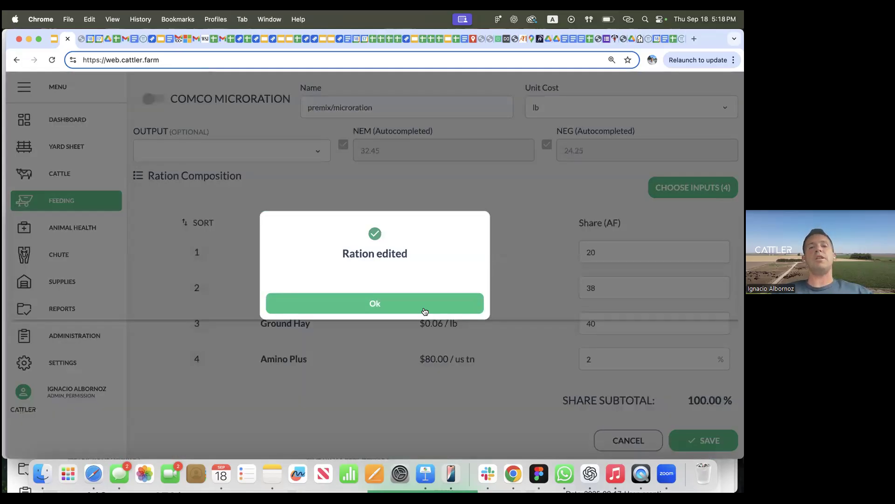
click(422, 310)
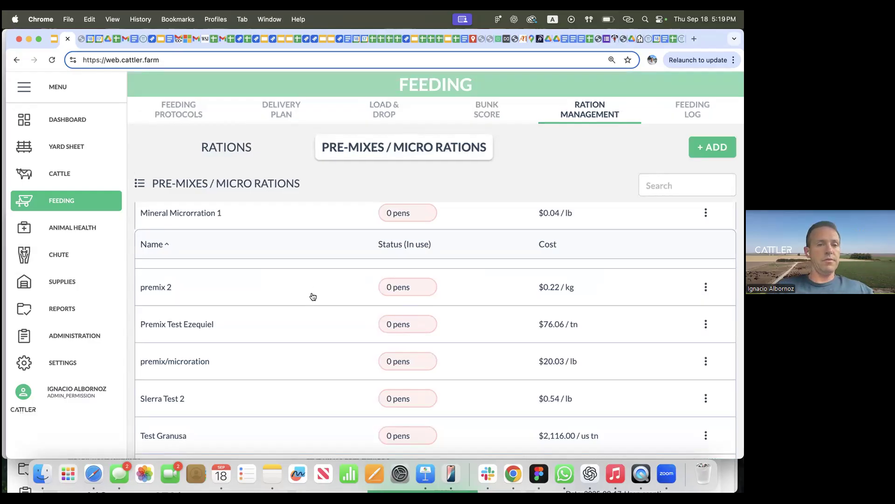
scroll(312, 296, up, 10)
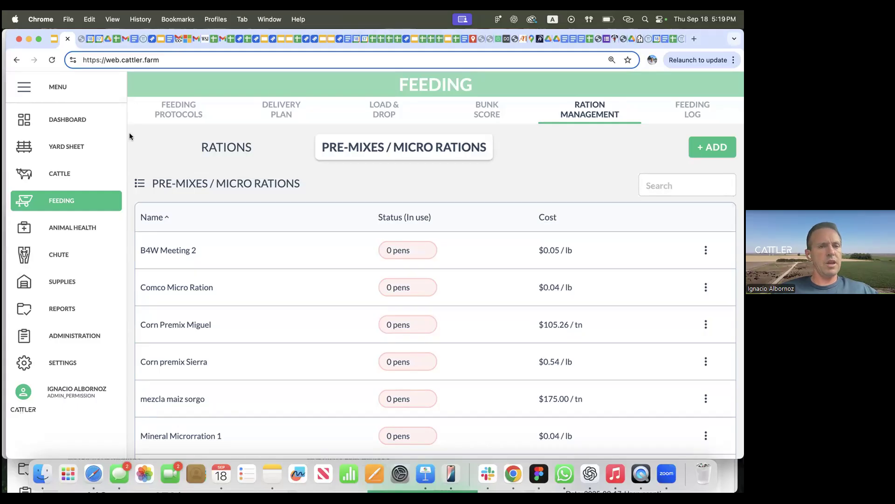
key(super+Tab)
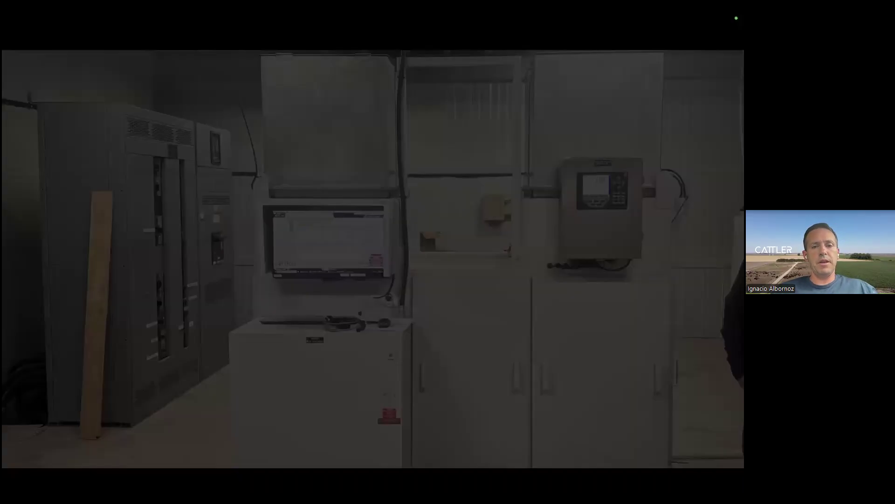
key(Right)
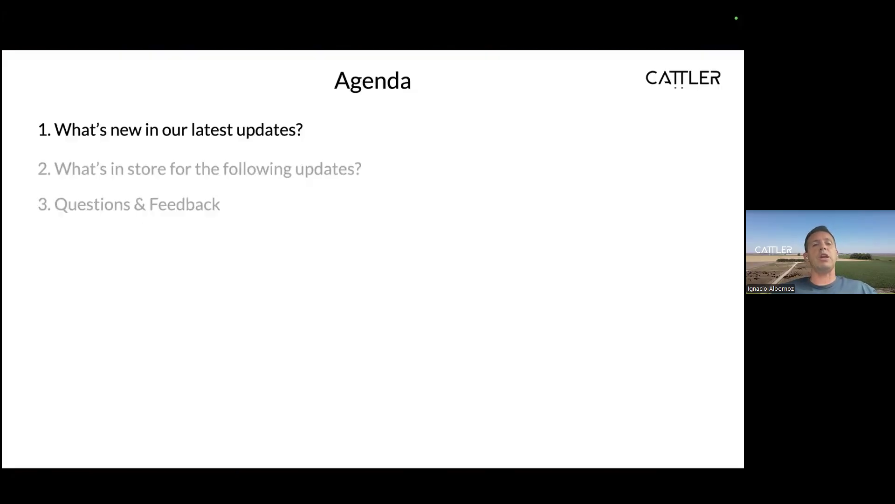
key(Right)
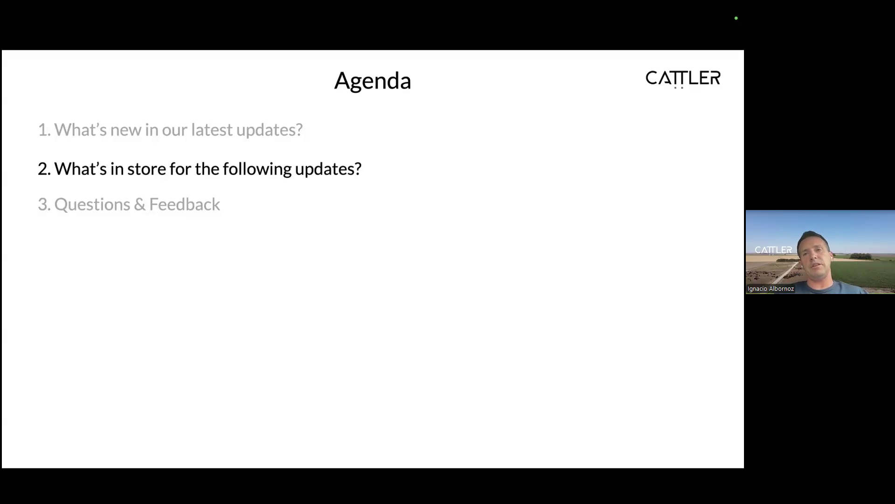
key(Right)
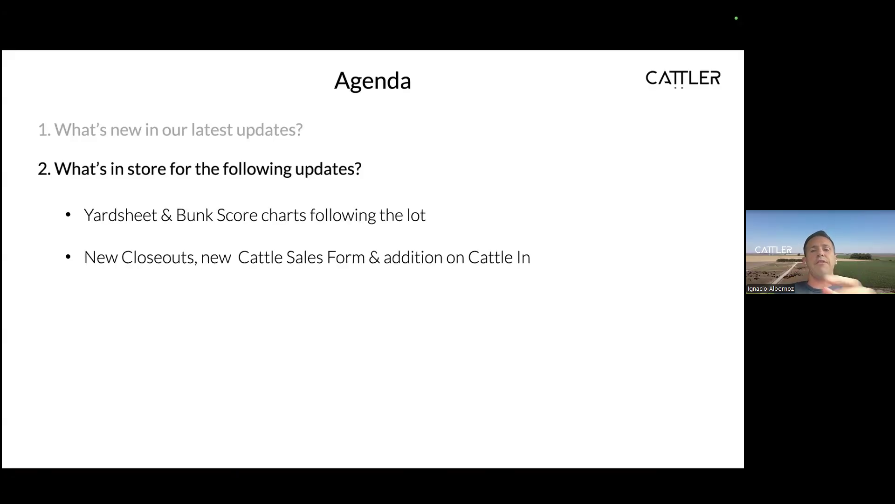